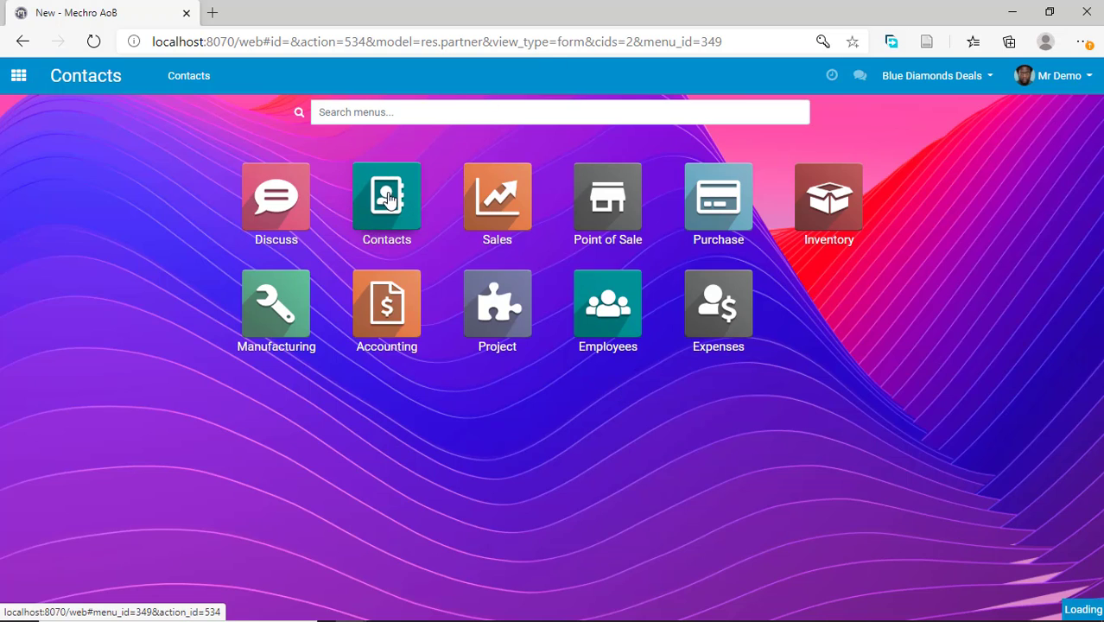
Open the Contacts app and look through the contact cards.
click(387, 199)
click(316, 182)
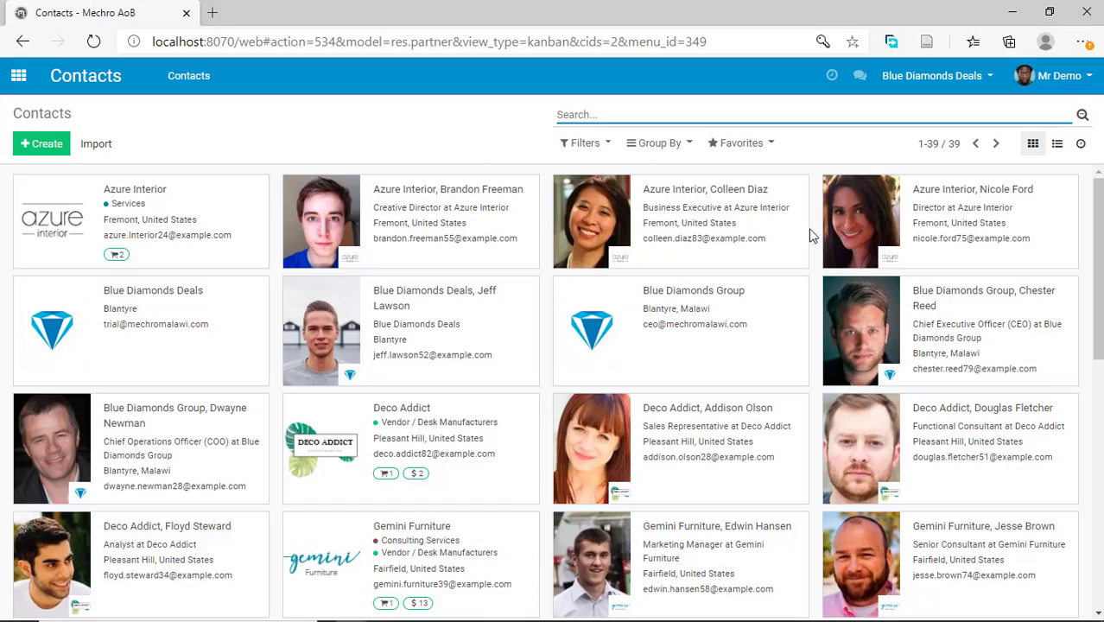
scroll(812, 234, down, 8)
scroll(645, 246, up, 7)
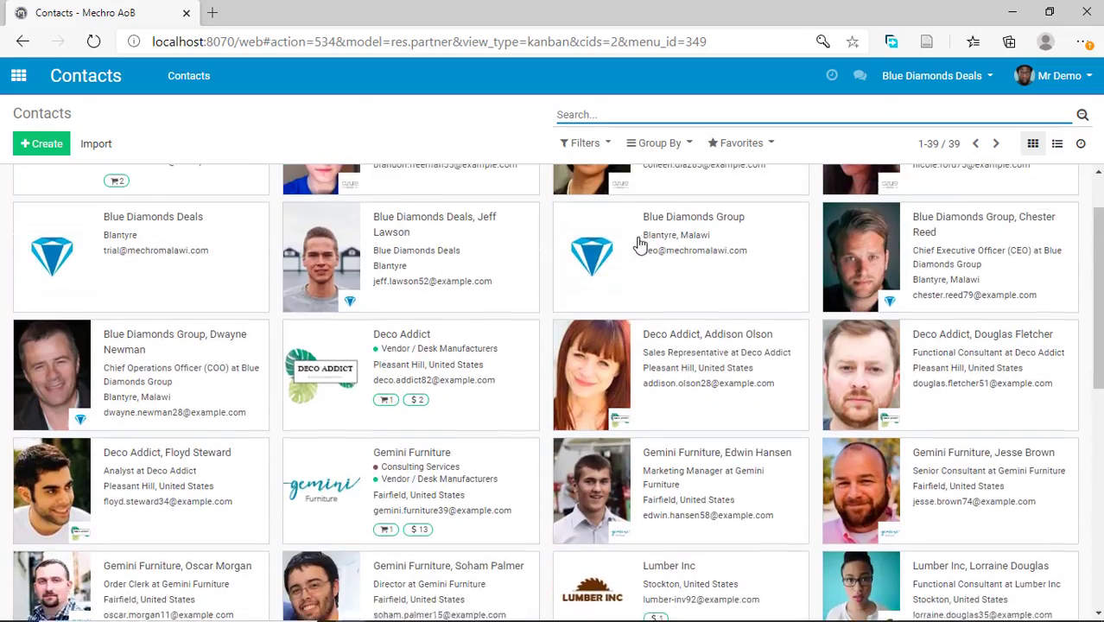
scroll(497, 191, up, 2)
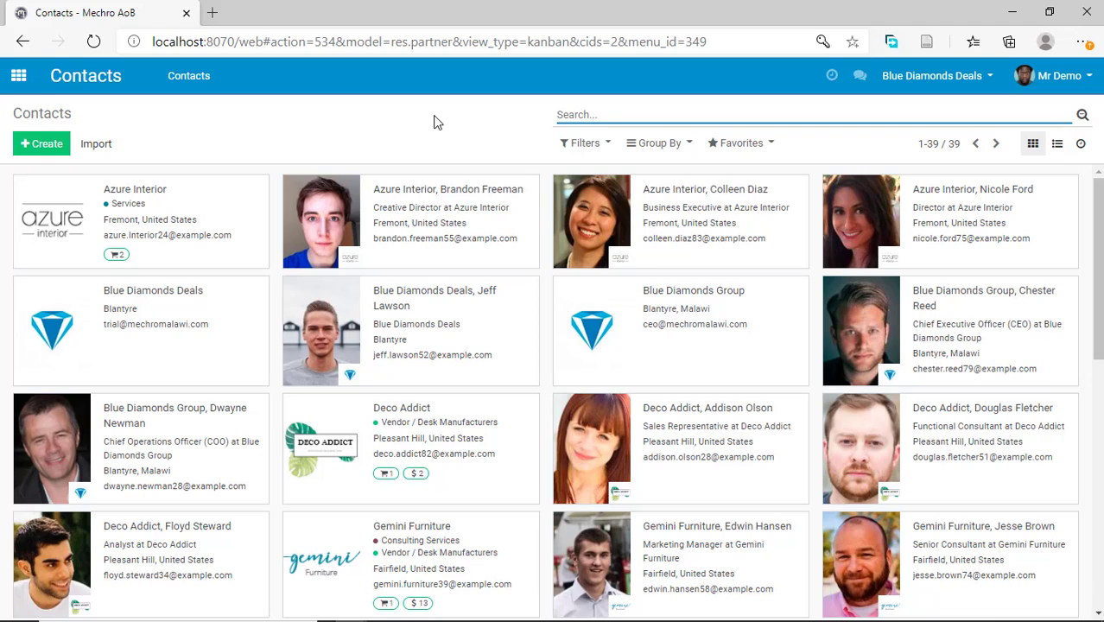
Search the contacts by name for "blue" and clear the search.
click(571, 115)
text(blue)
key(Return)
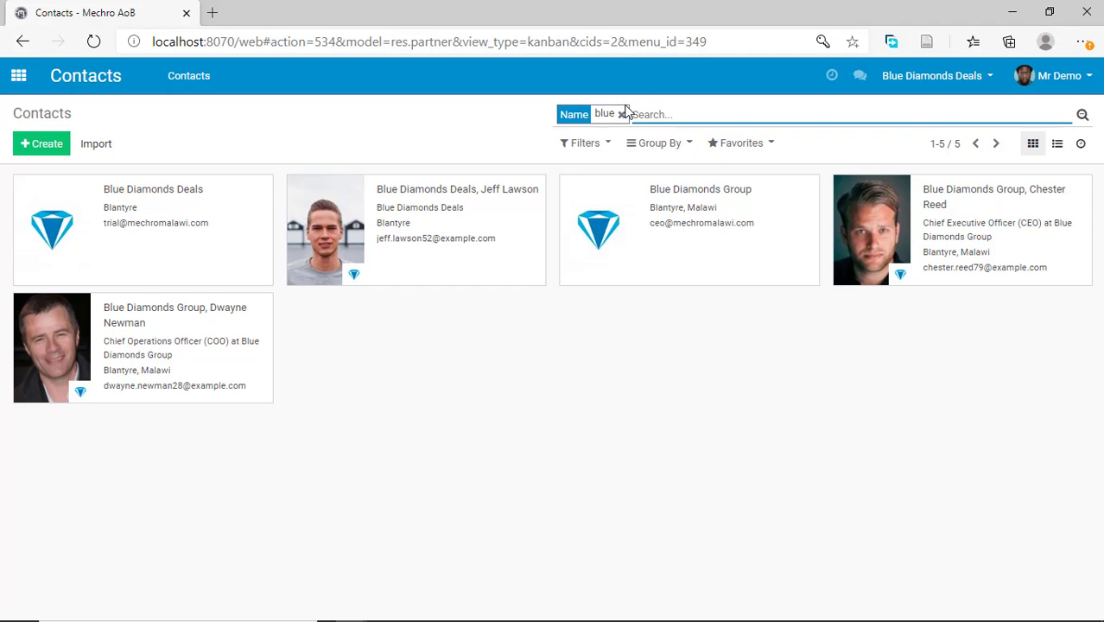
click(621, 114)
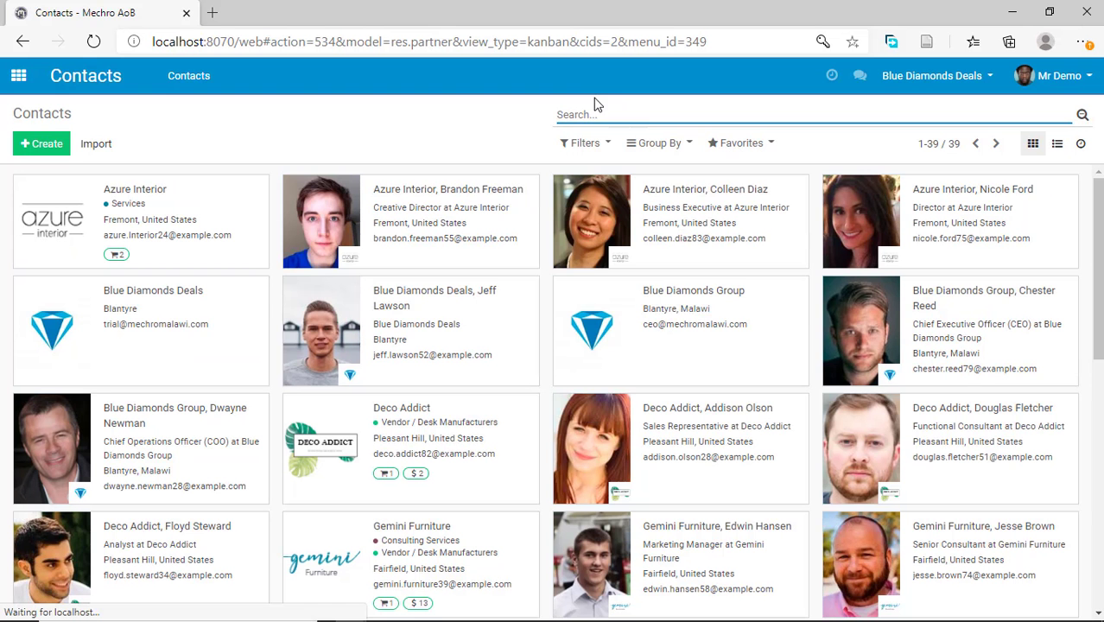
Filter the contacts by Individuals and look through the filtered cards.
click(595, 144)
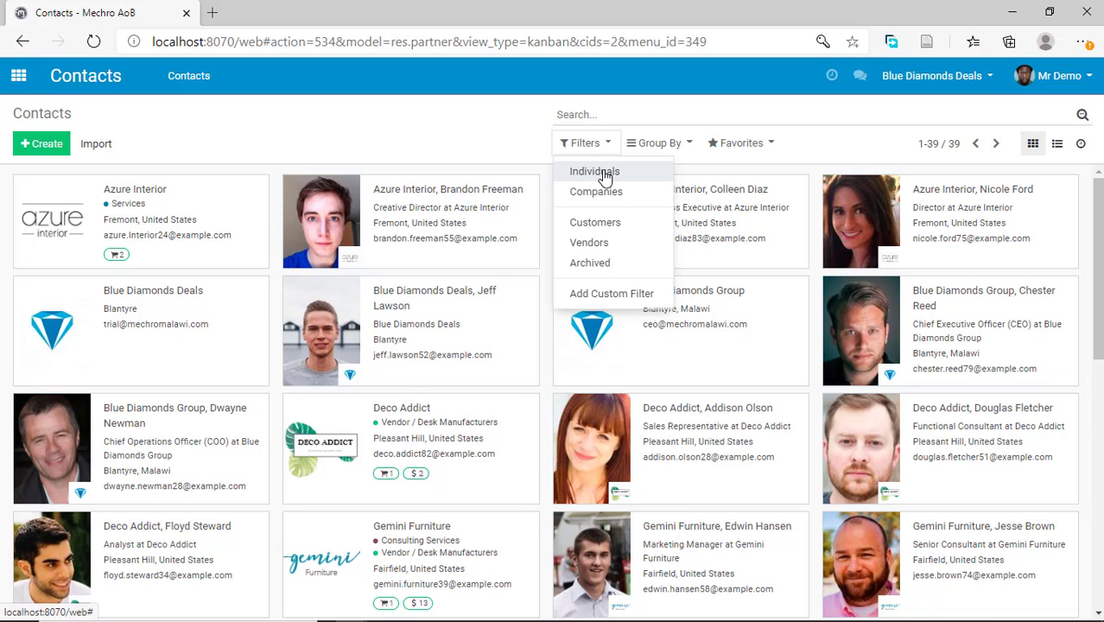
click(604, 173)
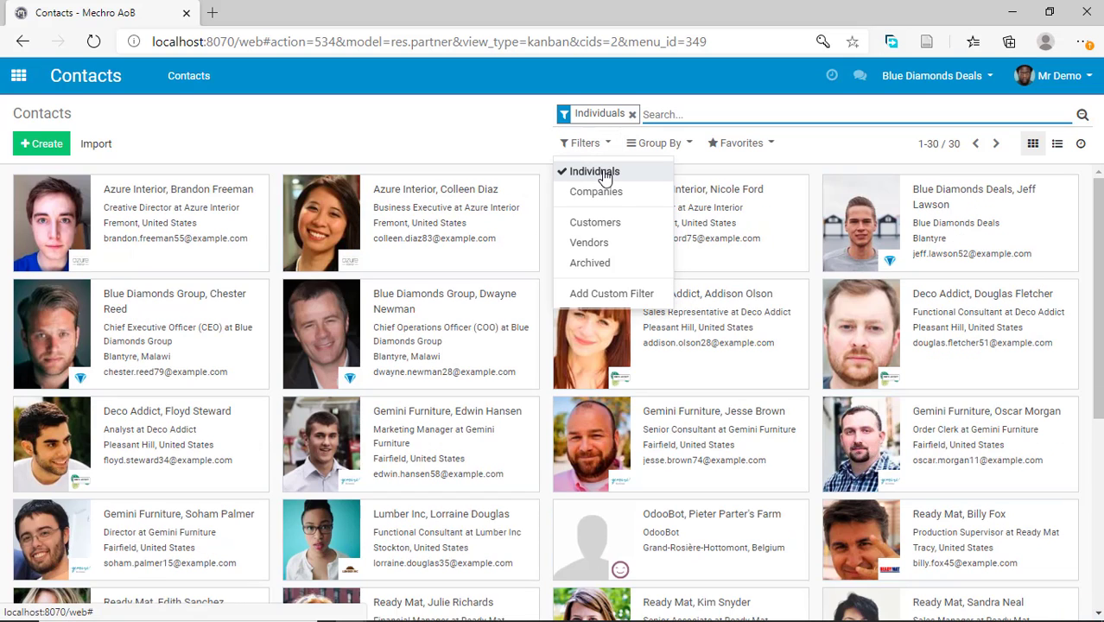
scroll(449, 294, down, 4)
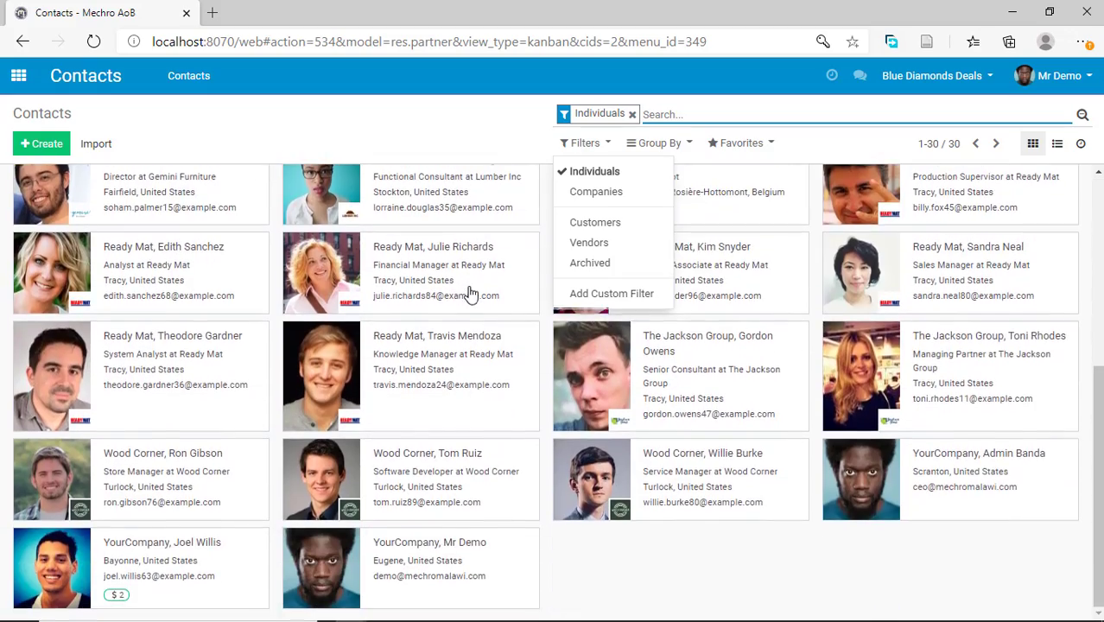
Filter the contacts by Companies instead of Individuals.
scroll(471, 295, up, 4)
click(596, 192)
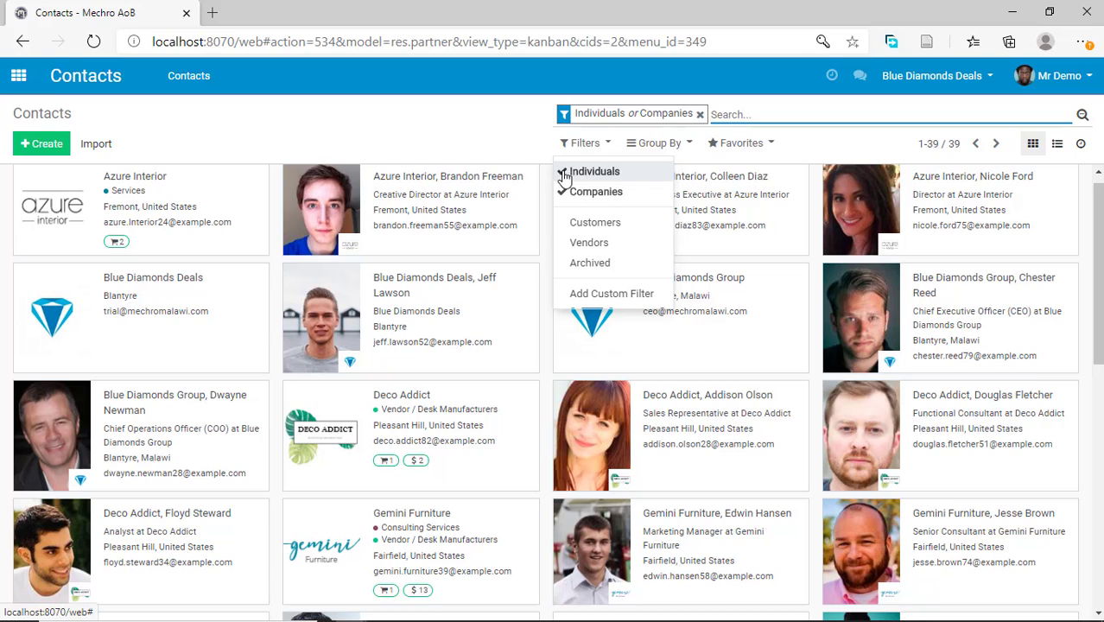
click(574, 173)
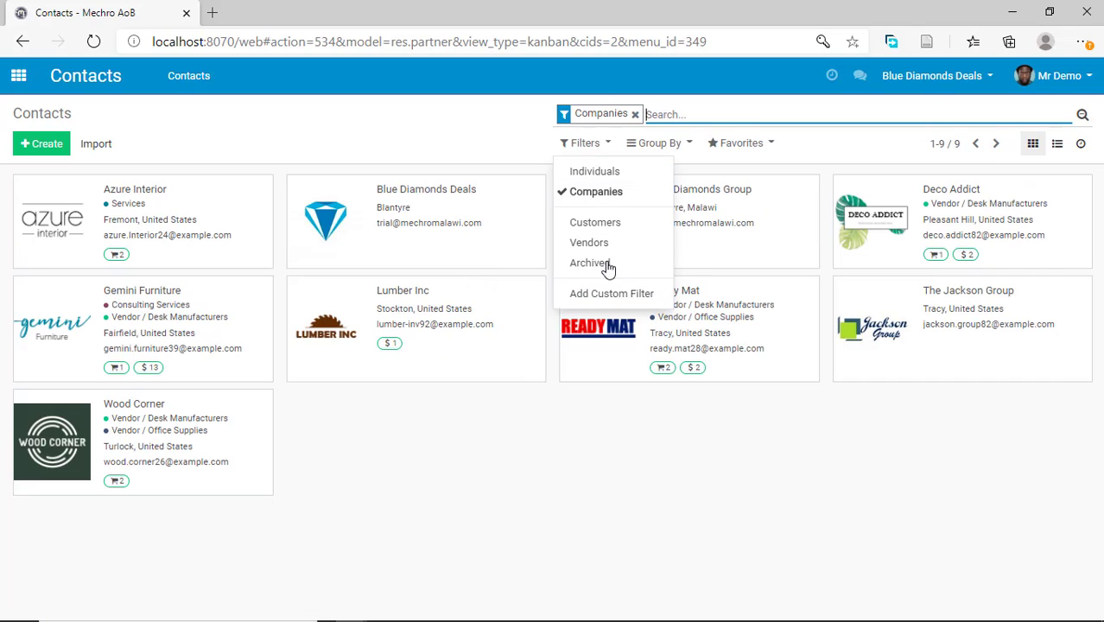
Replace the Companies filter with Customers, and replace Customers with the Vendors filter.
click(607, 227)
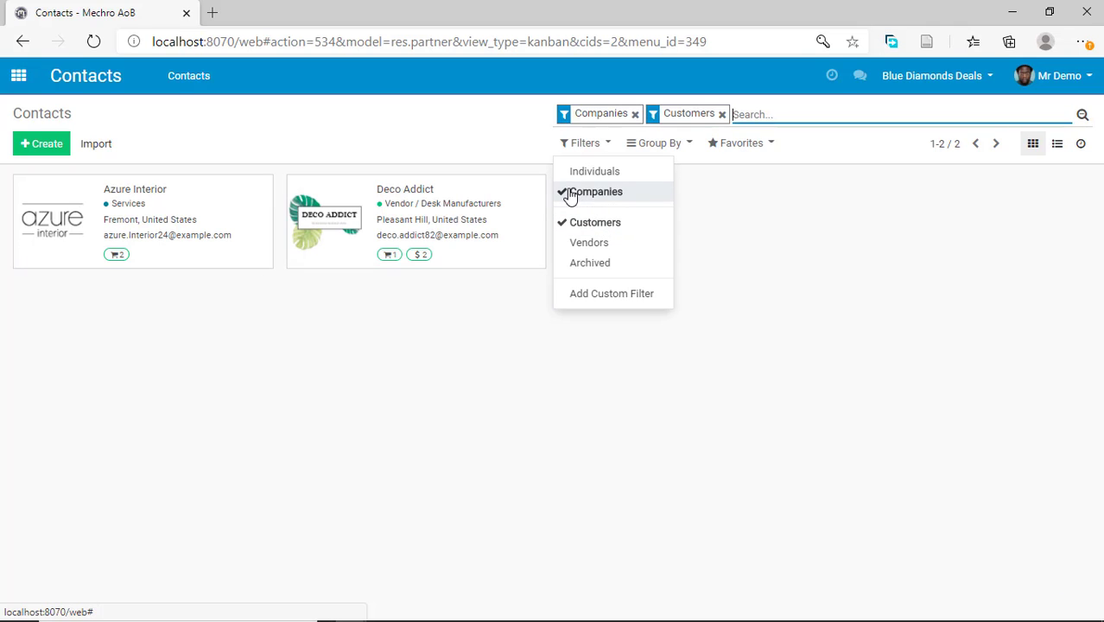
click(575, 194)
click(605, 245)
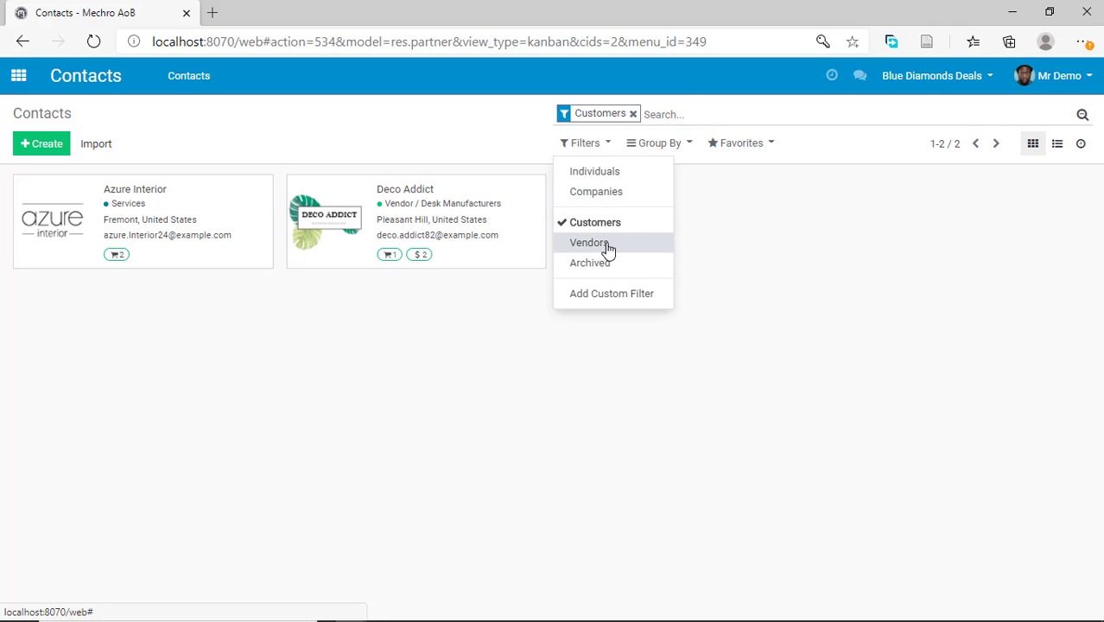
click(562, 224)
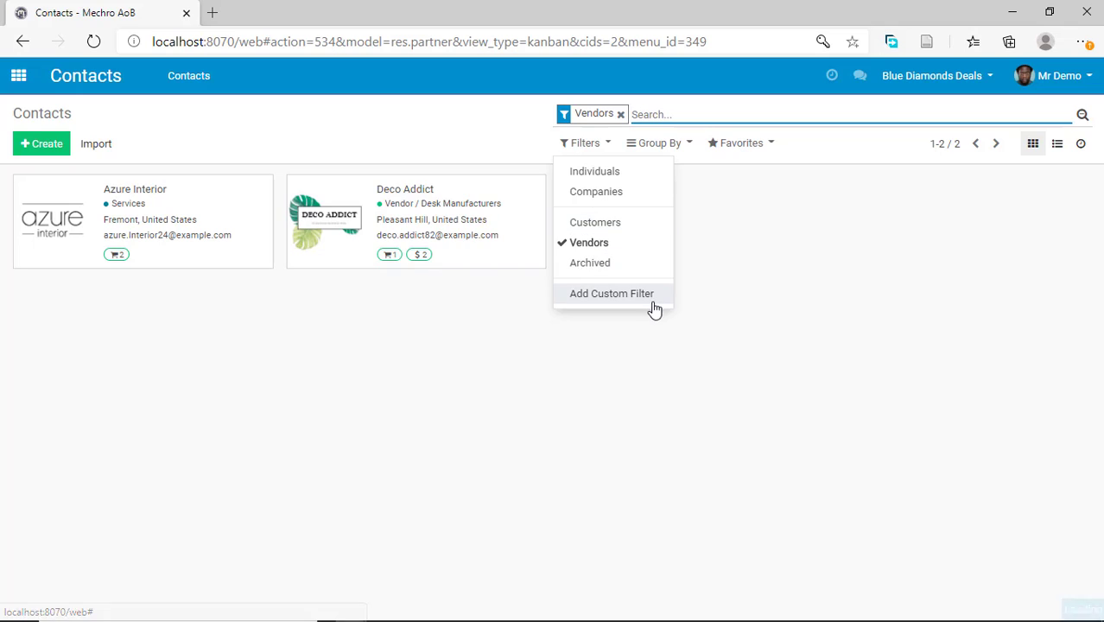
Group the contacts by Company and remove the Vendors filter.
click(679, 147)
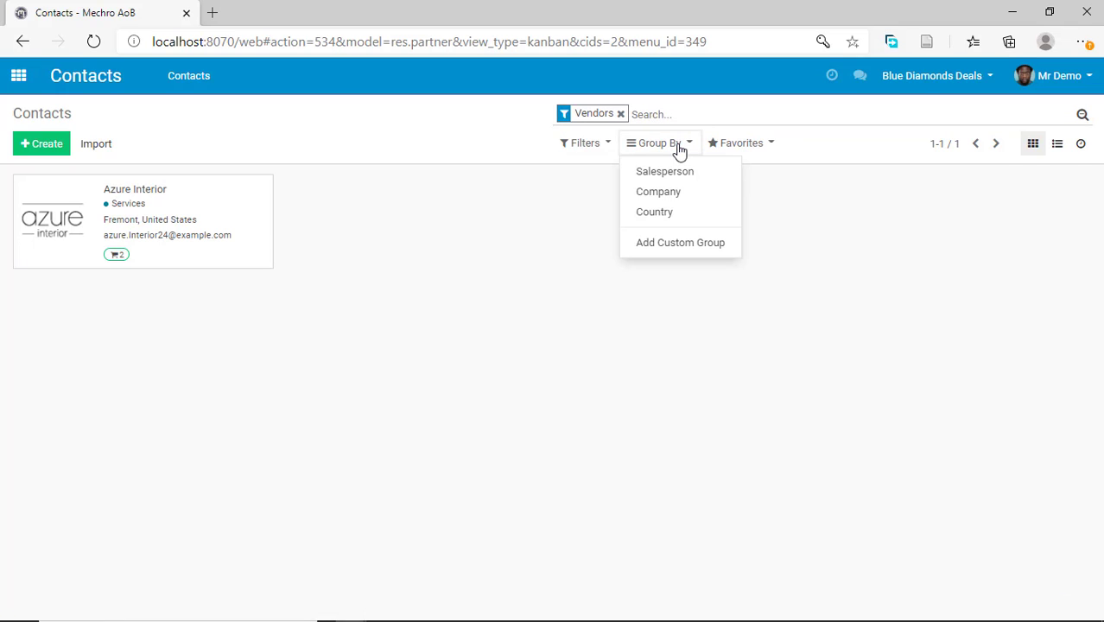
click(662, 192)
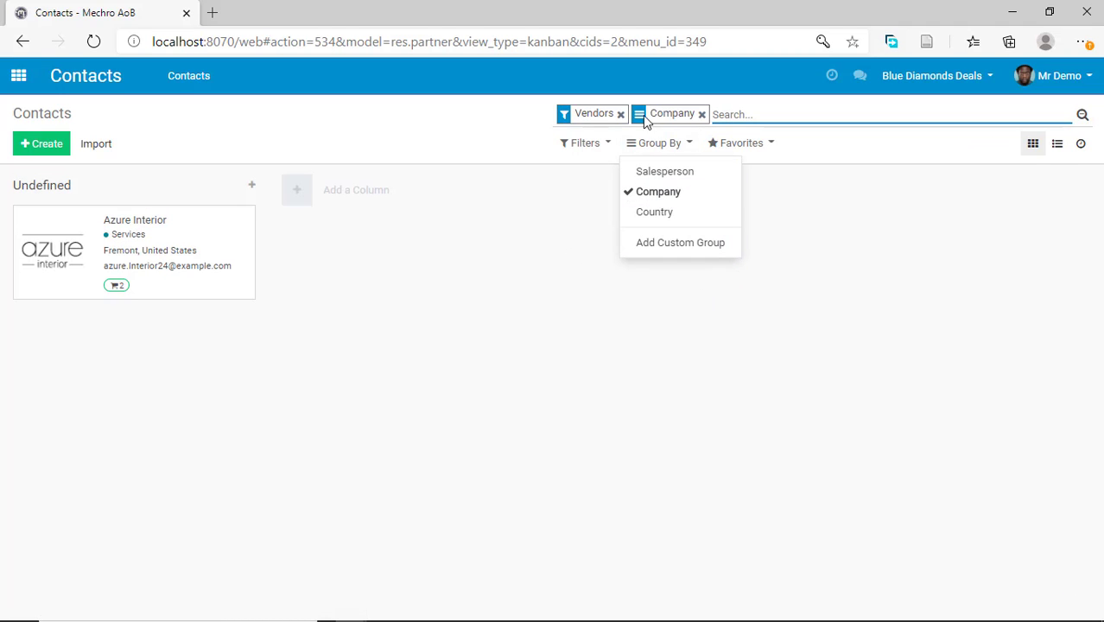
click(620, 114)
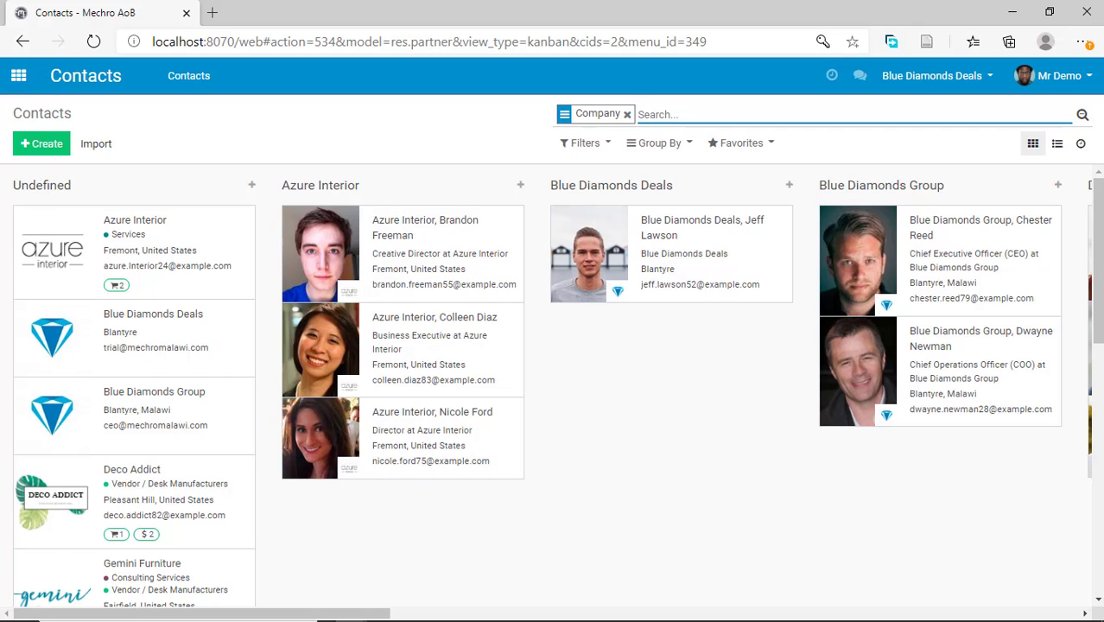
Group the contacts by Country only, removing the Company grouping.
click(657, 143)
click(660, 214)
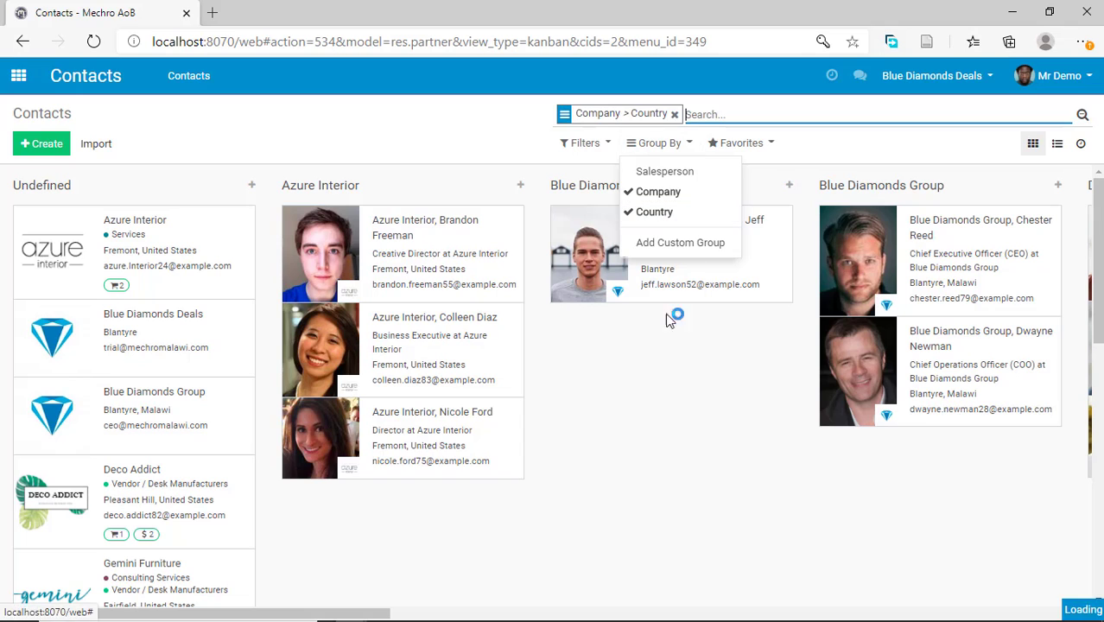
click(636, 194)
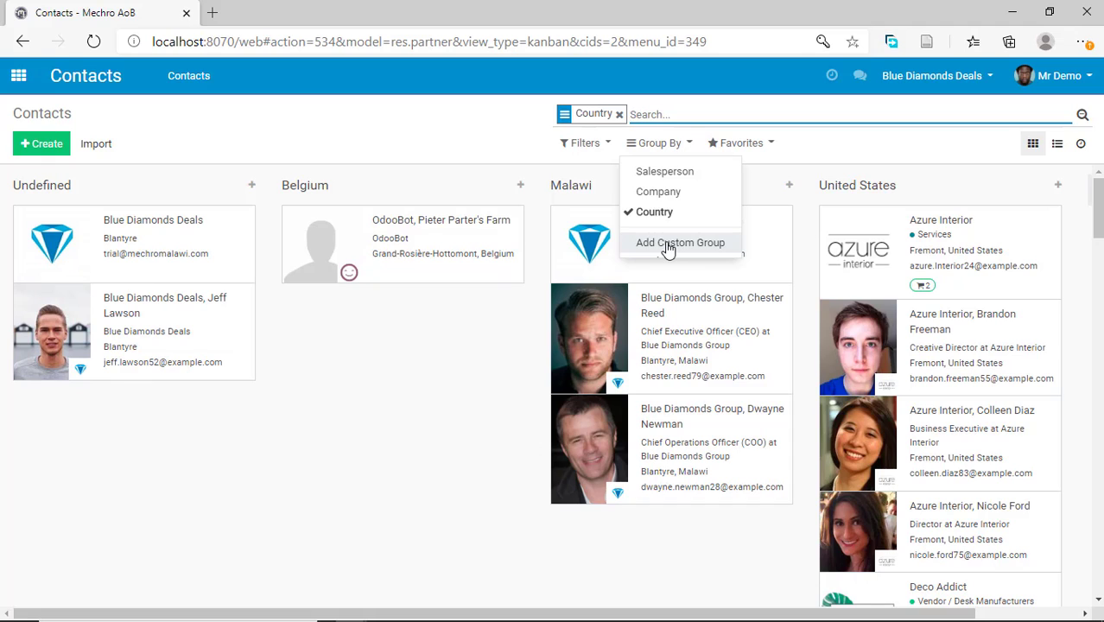
click(223, 131)
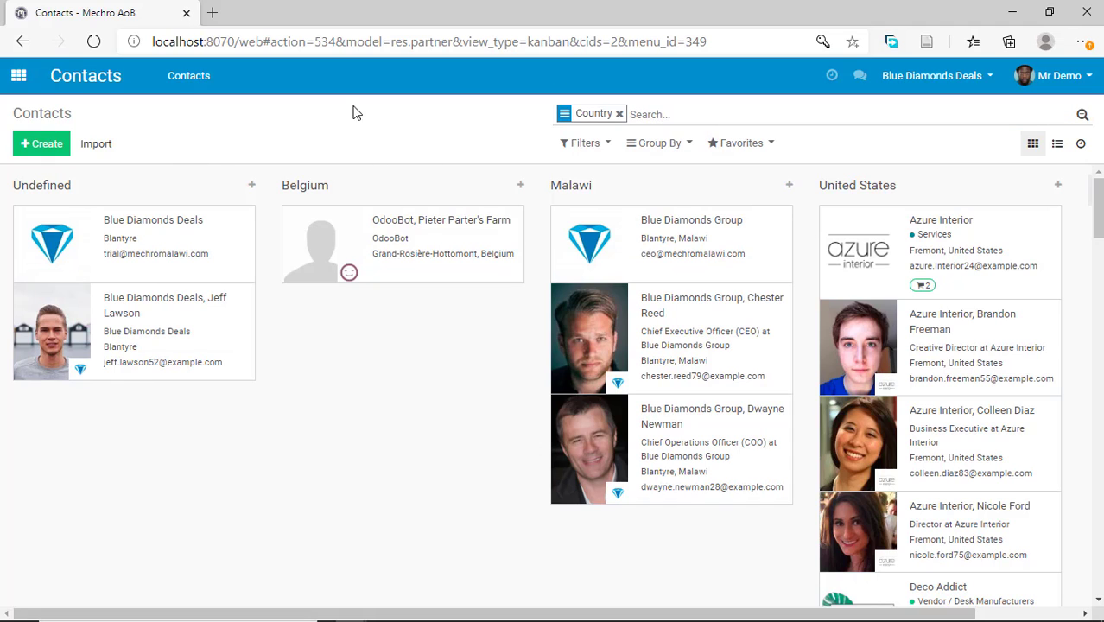
Open a blank new contact form, examine its Sales & Purchase and Invoicing details, and return to the contacts overview without saving.
click(37, 145)
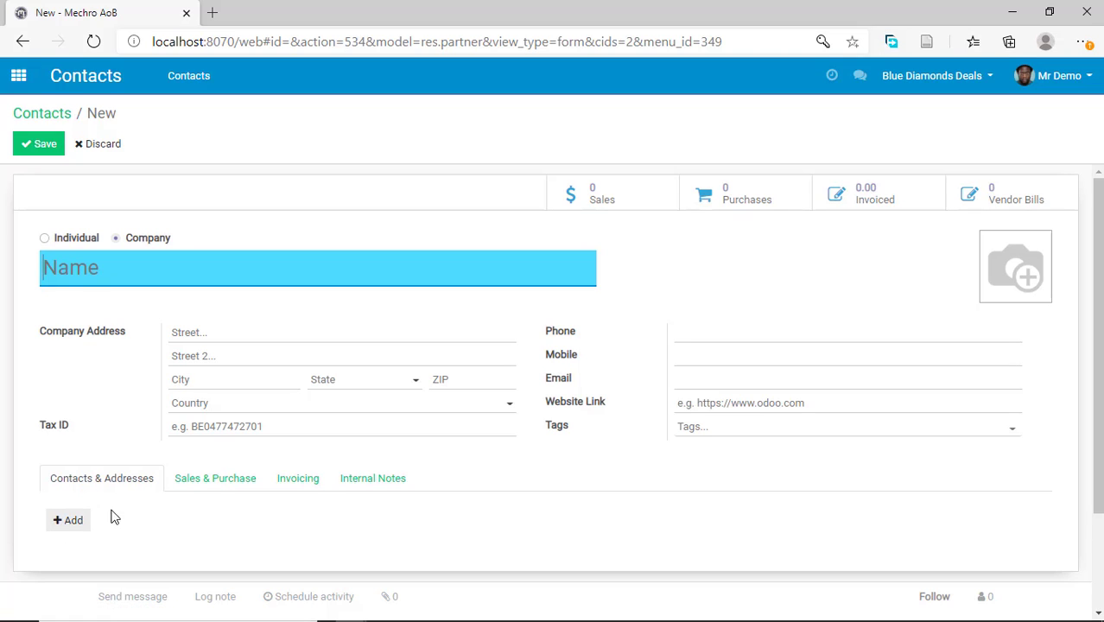
click(229, 484)
scroll(207, 505, down, 2)
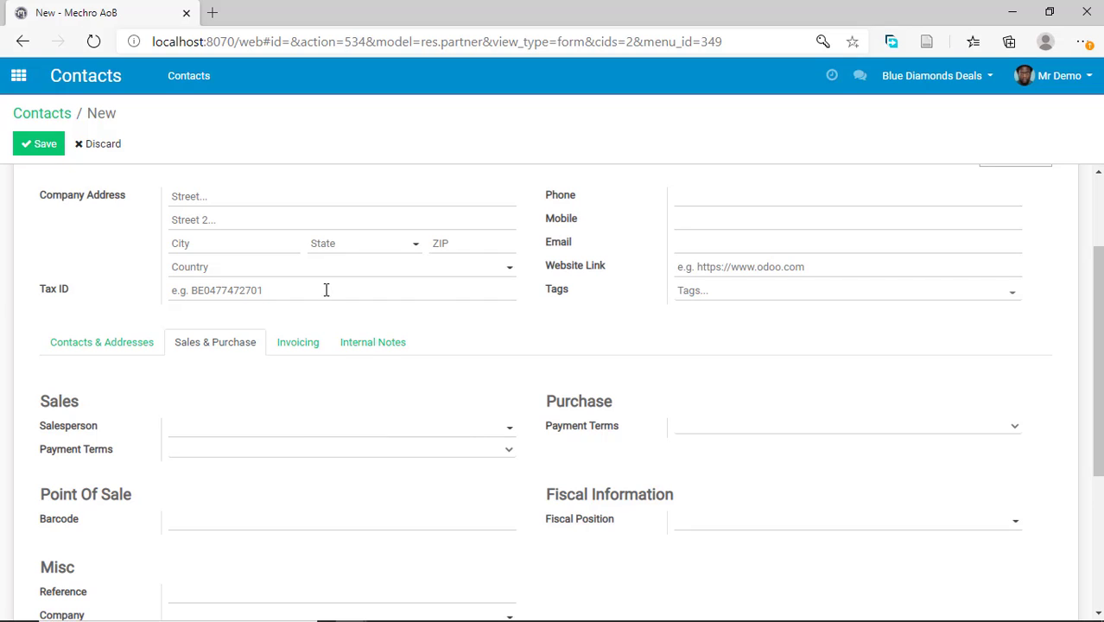
click(310, 344)
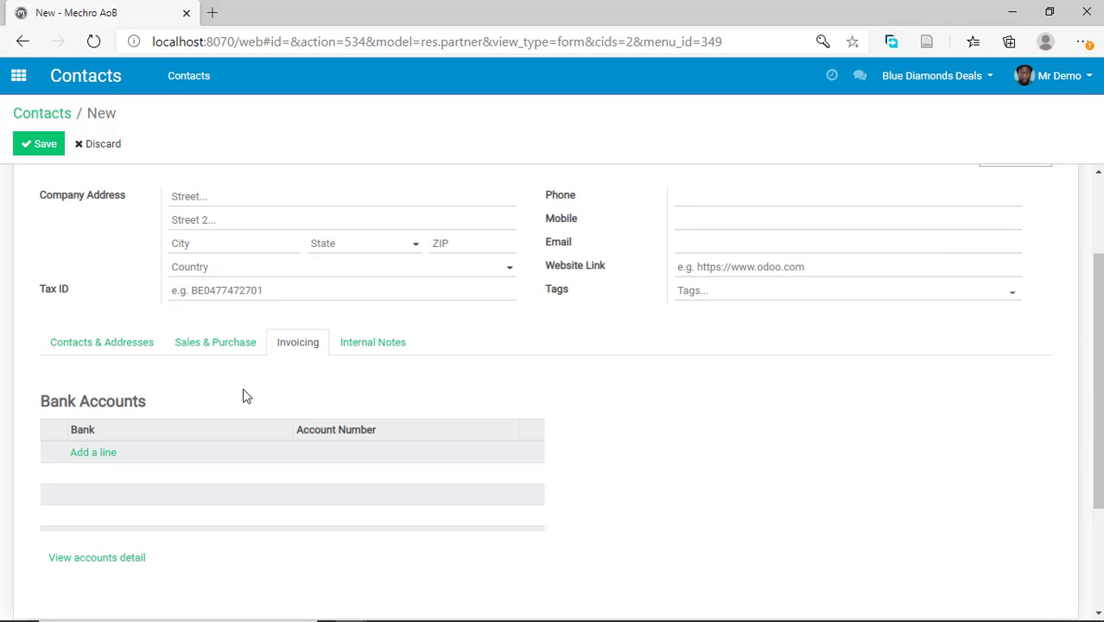
scroll(282, 376, up, 3)
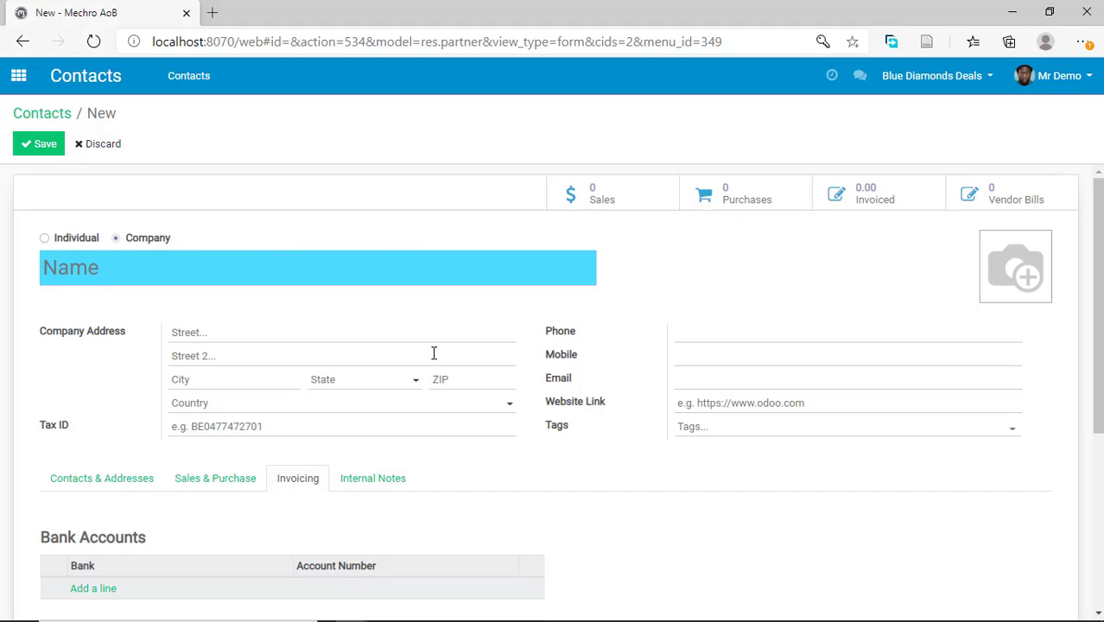
click(60, 115)
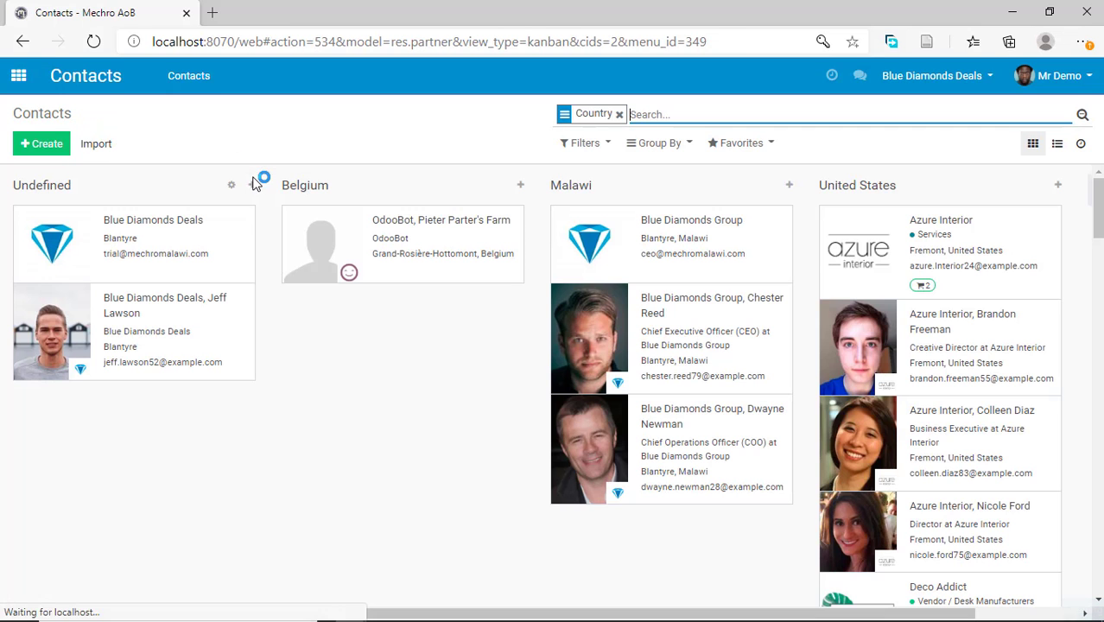